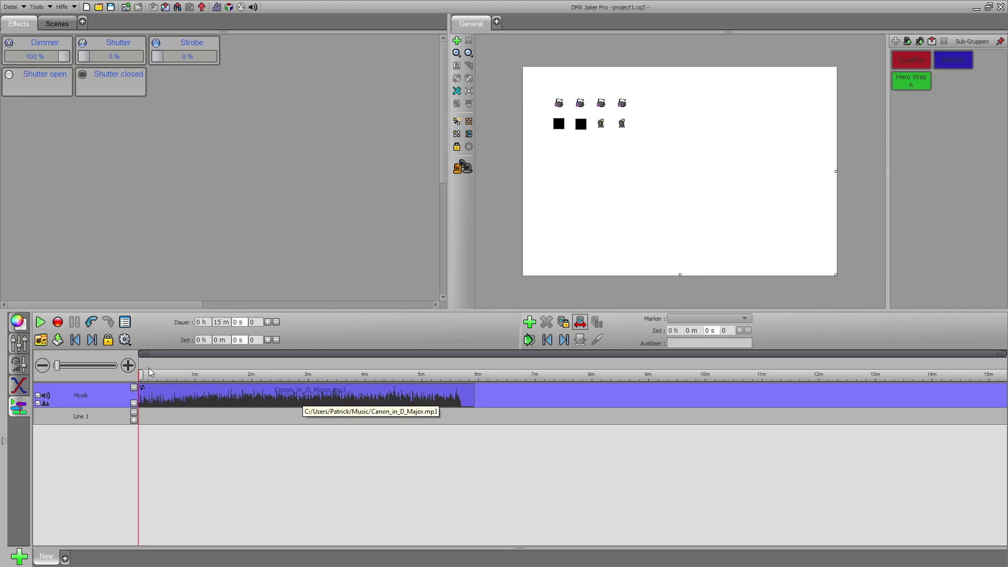
Step: Place Scene 1 at the start of timeline Line 1 and Scene 2 on the same line at about 45 s
{"action": "left_click", "coordinate": [128, 366]}
{"action": "left_click", "coordinate": [128, 366]}
{"action": "left_click", "coordinate": [128, 366]}
{"action": "left_click", "coordinate": [128, 366]}
{"action": "left_click", "coordinate": [128, 365]}
{"action": "left_click", "coordinate": [128, 366]}
{"action": "left_click", "coordinate": [128, 365]}
{"action": "left_click", "coordinate": [128, 365]}
{"action": "left_click", "coordinate": [129, 365]}
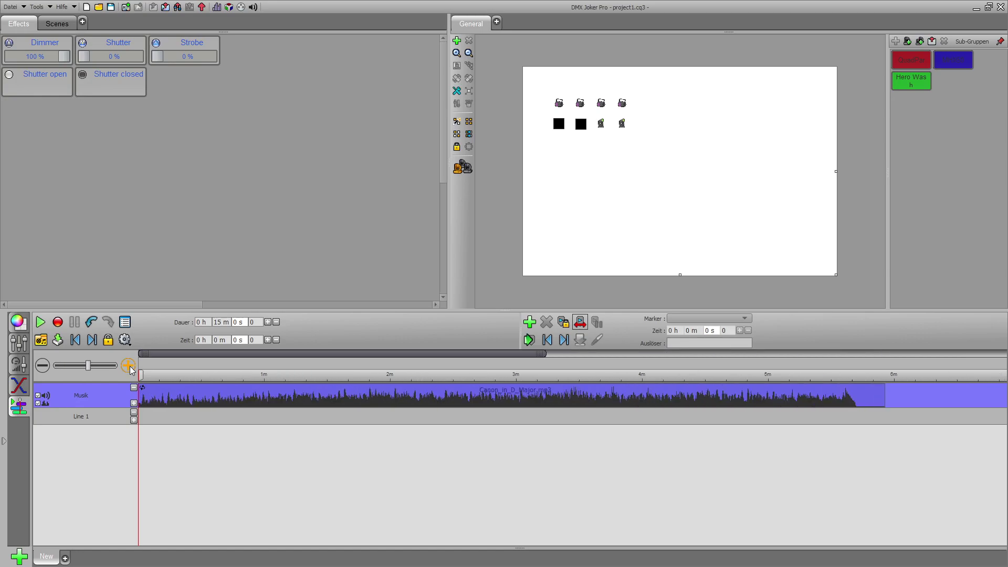
{"action": "left_click", "coordinate": [128, 365]}
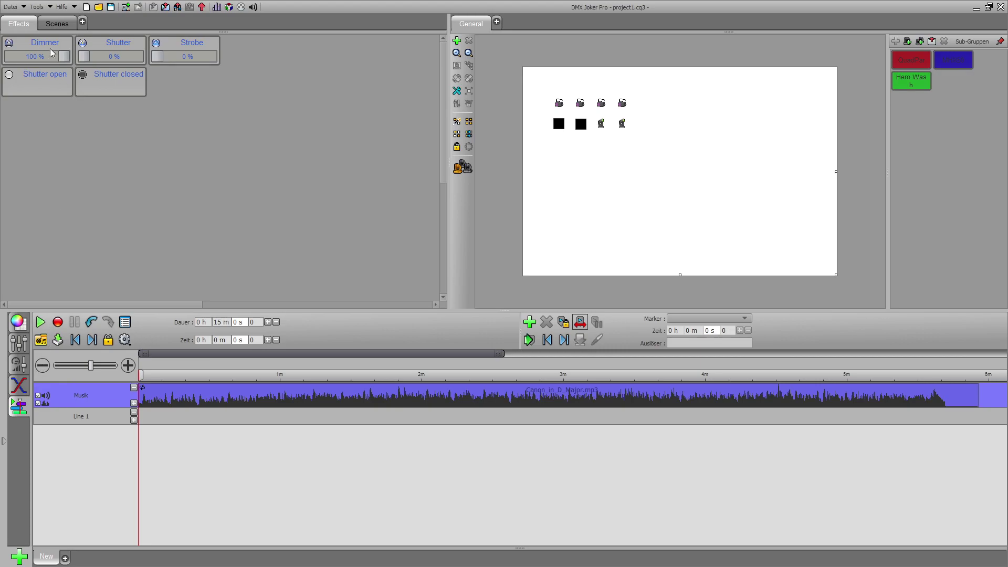
{"action": "left_click", "coordinate": [50, 24]}
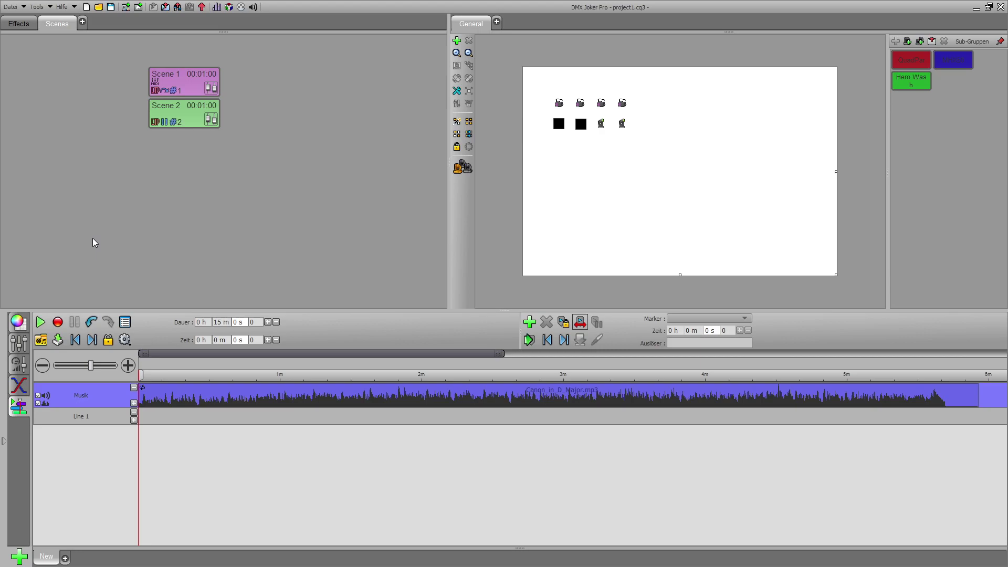
{"action": "left_click_drag", "start_coordinate": [188, 92], "coordinate": [140, 418]}
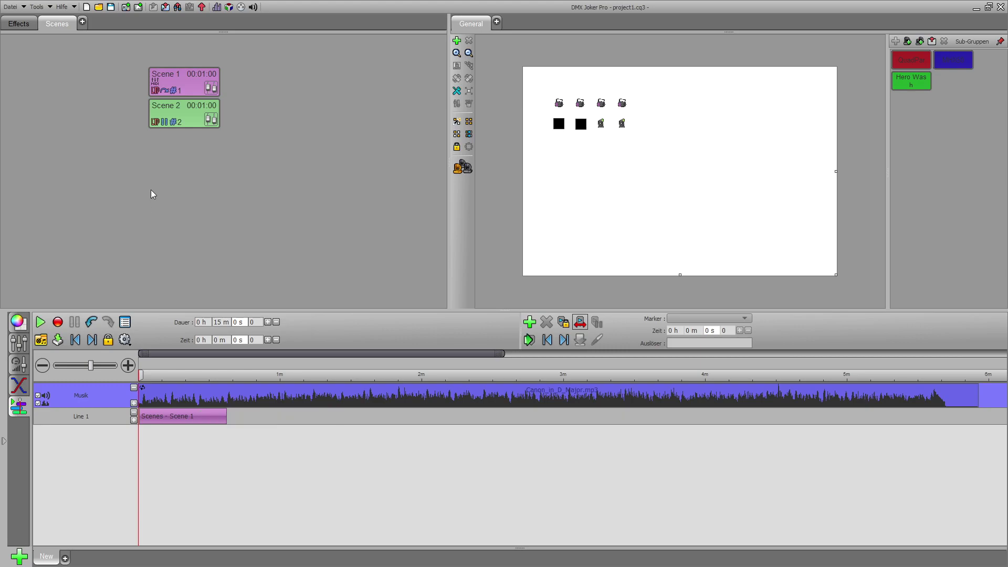
{"action": "left_click_drag", "start_coordinate": [182, 112], "coordinate": [244, 413]}
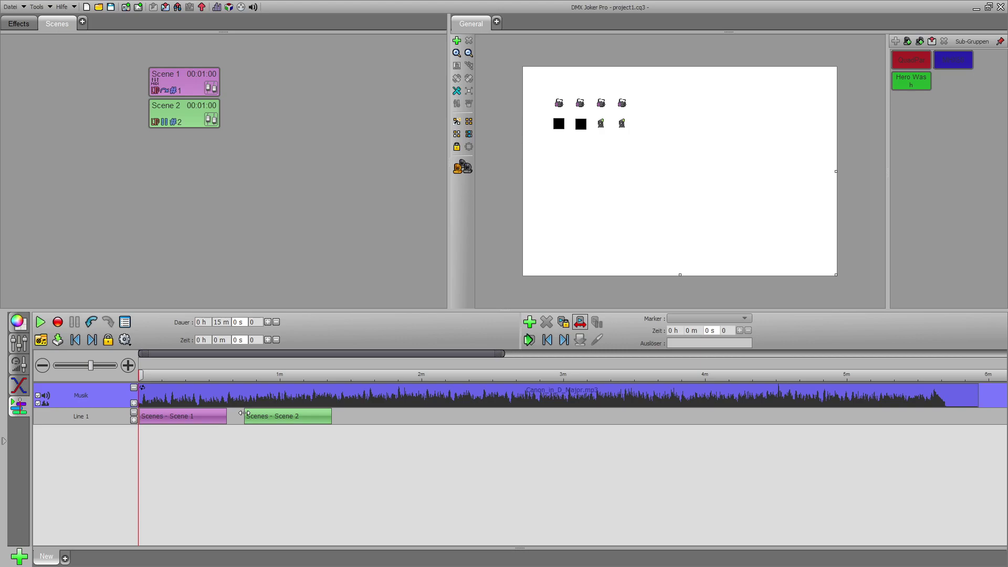
Step: Add a second line to the timeline and move the Scene 2 block onto it, starting at about 1 min 9 s
{"action": "left_click_drag", "start_coordinate": [252, 417], "coordinate": [369, 411]}
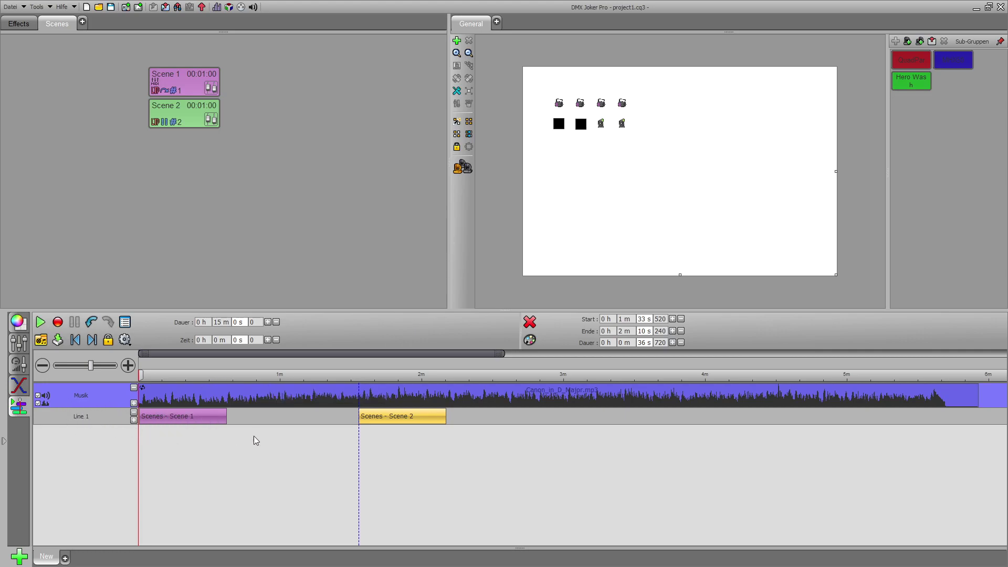
{"action": "left_click", "coordinate": [133, 420]}
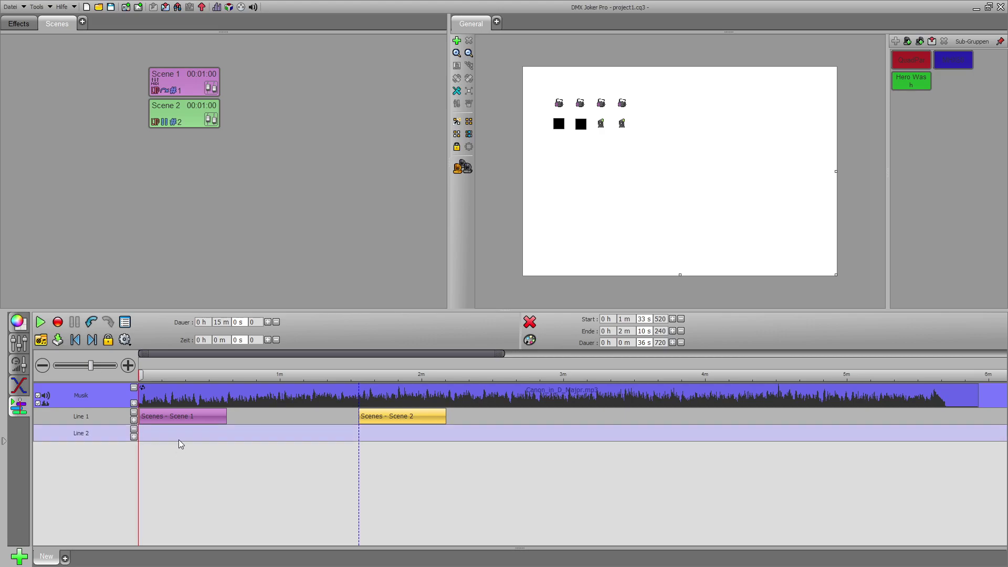
{"action": "left_click_drag", "start_coordinate": [404, 416], "coordinate": [344, 439]}
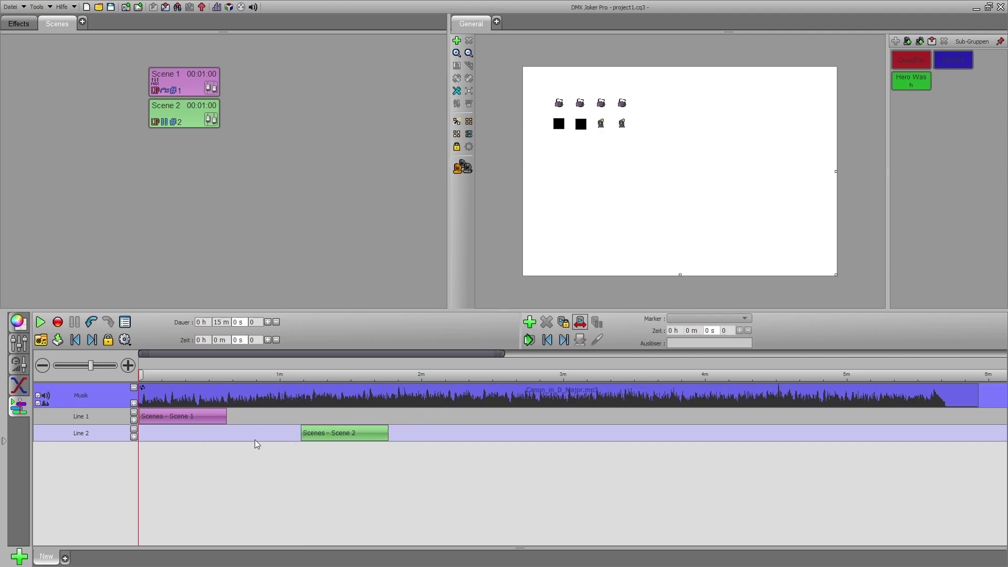
Step: Adjust both ends of the Scene 1 block on Line 1 so it runs from 0 s to 35 s
{"action": "left_click_drag", "start_coordinate": [96, 363], "coordinate": [111, 371]}
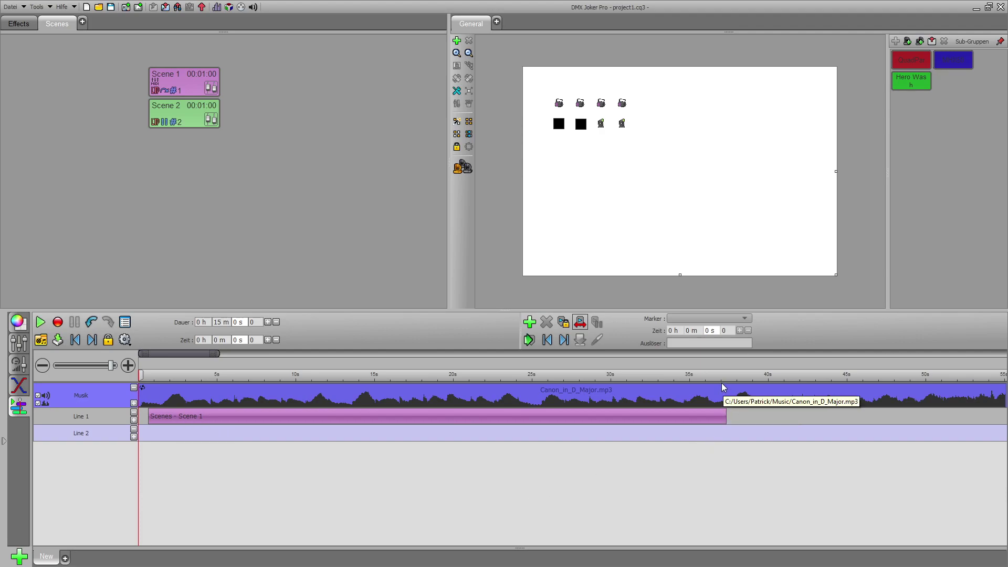
{"action": "left_click", "coordinate": [725, 416]}
{"action": "left_click_drag", "start_coordinate": [725, 416], "coordinate": [690, 404]}
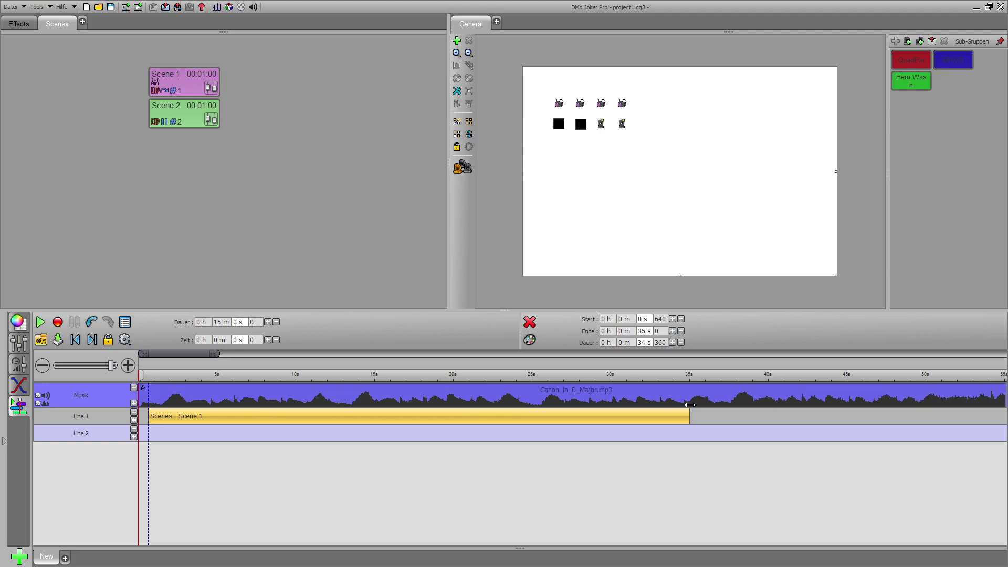
{"action": "left_click_drag", "start_coordinate": [149, 414], "coordinate": [139, 412]}
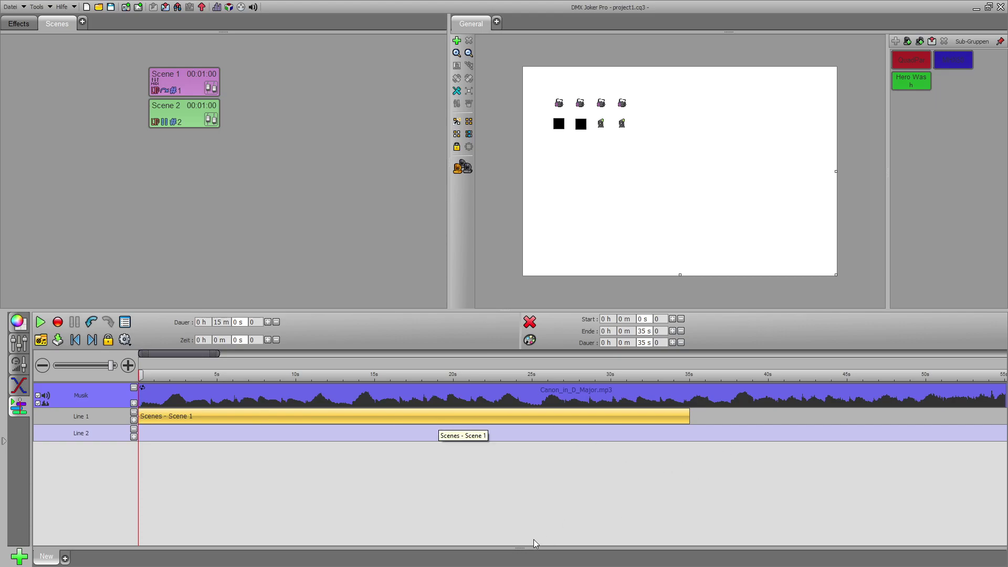
{"action": "left_click", "coordinate": [718, 481]}
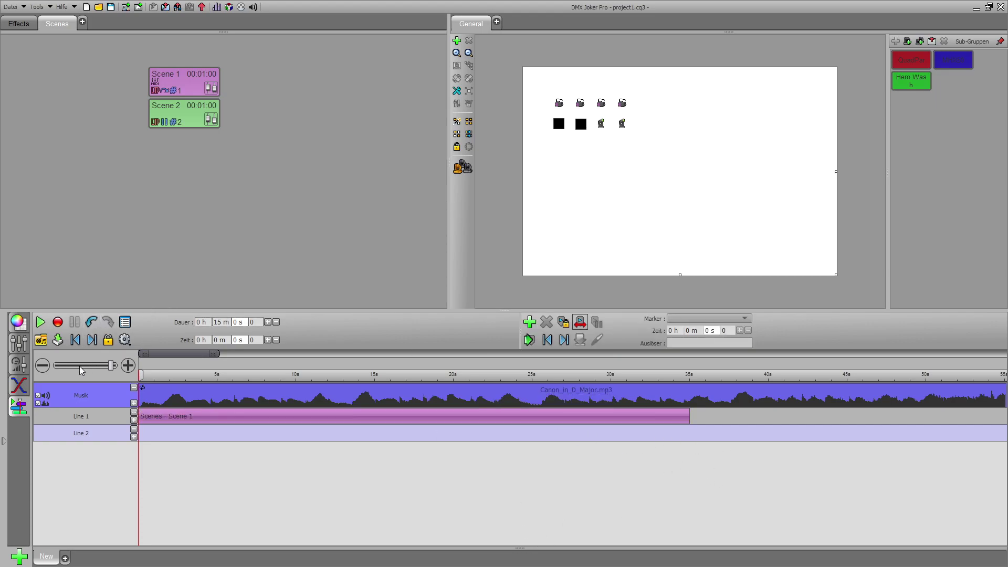
Step: Make Scene 2 on Line 2 run from 35 s to 1 min 15 s, and place another Scene 1 on Line 1 where it ends
{"action": "left_click", "coordinate": [43, 366]}
{"action": "left_click", "coordinate": [43, 366]}
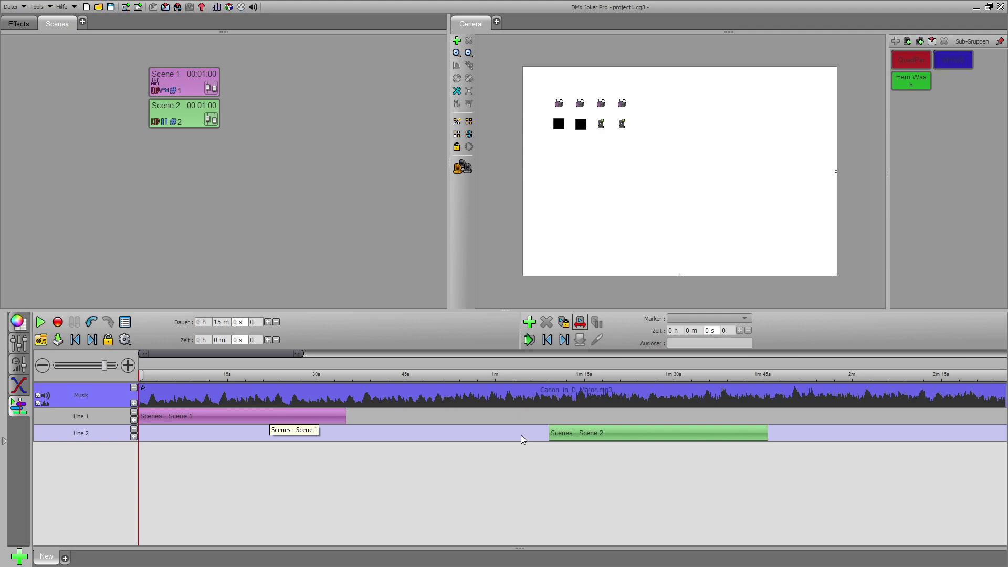
{"action": "mouse_move", "coordinate": [594, 433]}
{"action": "left_mouse_down"}
{"action": "mouse_move", "coordinate": [606, 430]}
{"action": "mouse_move", "coordinate": [392, 435]}
{"action": "left_mouse_up"}
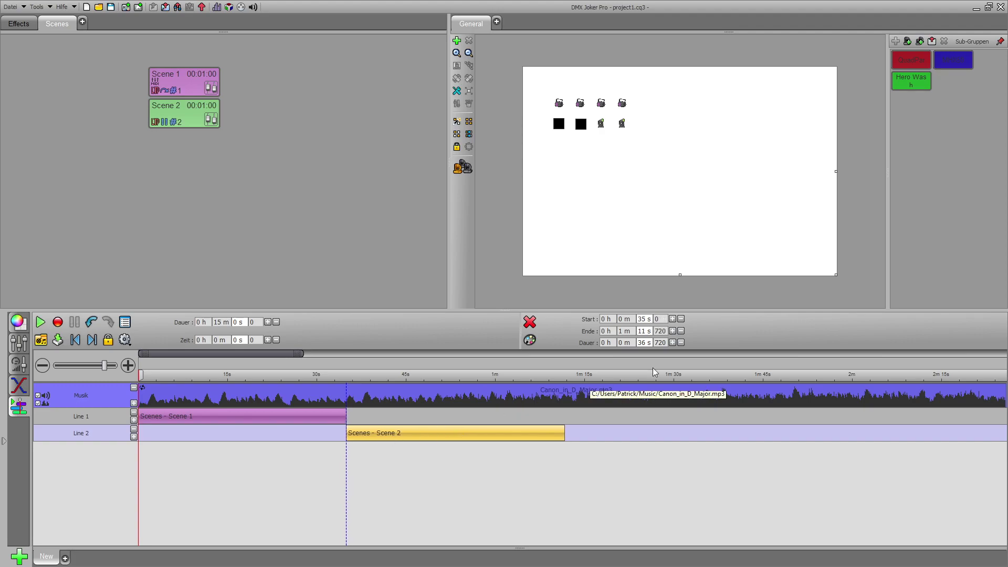
{"action": "left_click_drag", "start_coordinate": [564, 433], "coordinate": [585, 431]}
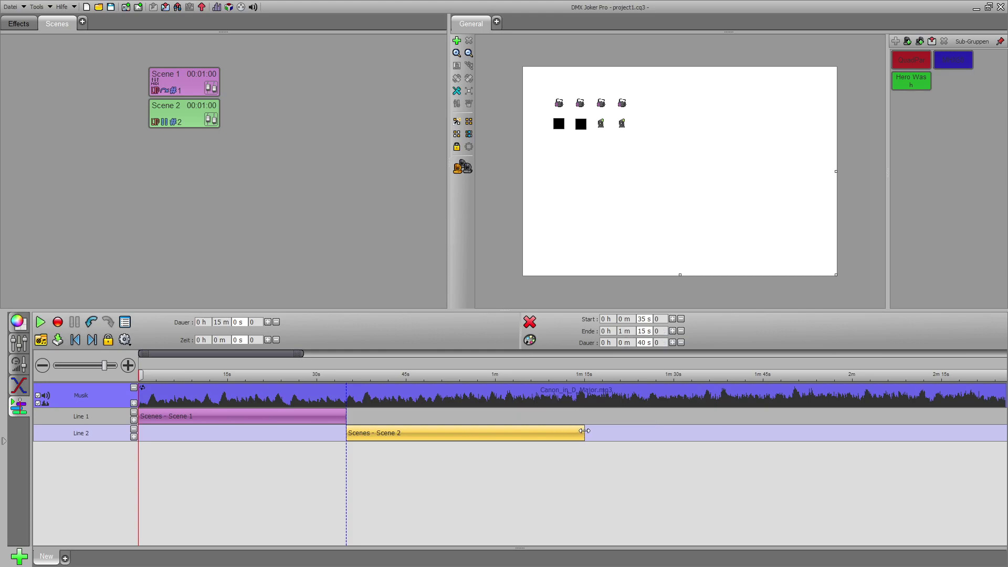
{"action": "left_click", "coordinate": [581, 481]}
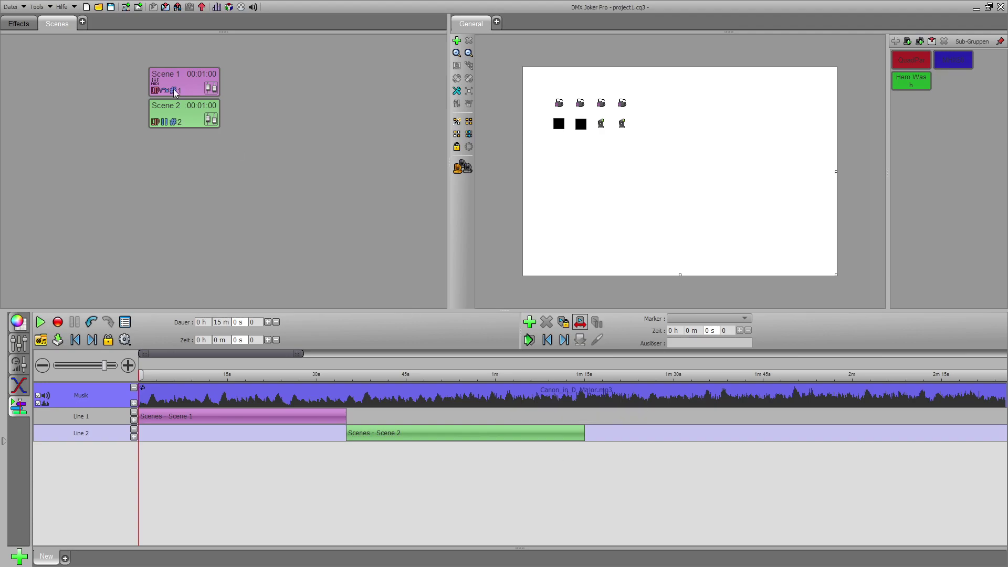
{"action": "left_click_drag", "start_coordinate": [176, 83], "coordinate": [584, 417]}
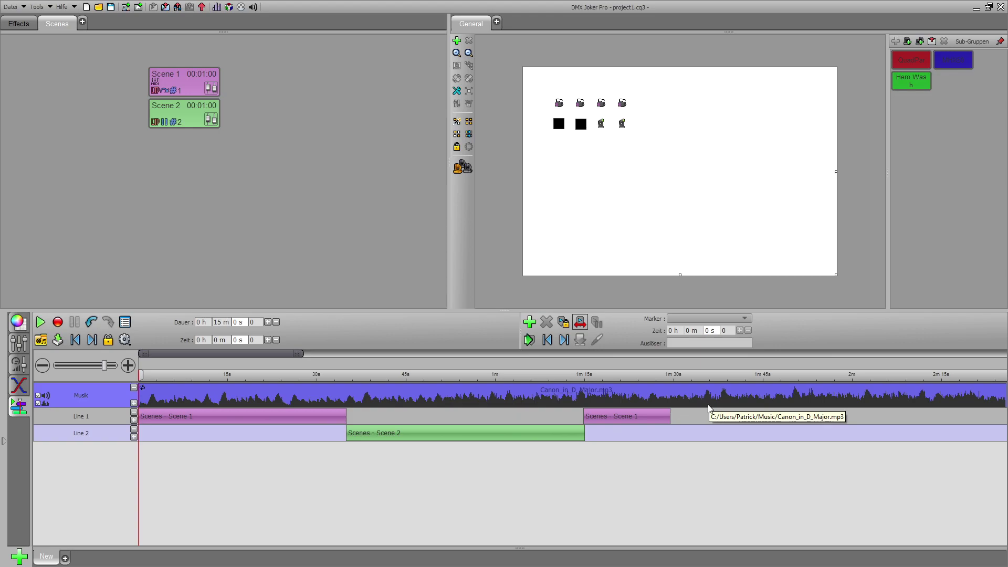
Step: Add a timeline marker at 1 min and move the playhead back to about 24 s
{"action": "left_click", "coordinate": [530, 321]}
{"action": "left_click", "coordinate": [490, 263]}
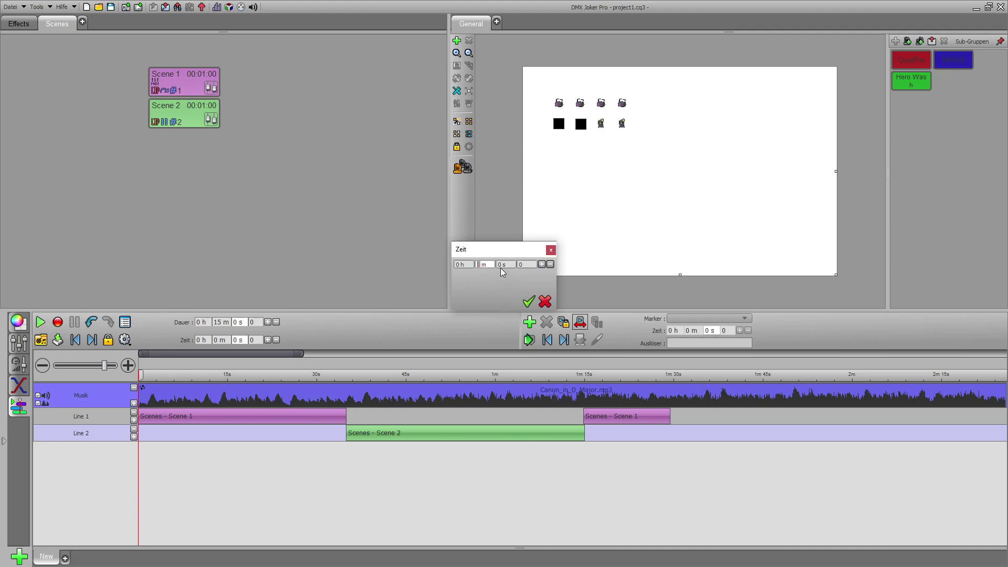
{"action": "left_click", "coordinate": [529, 300]}
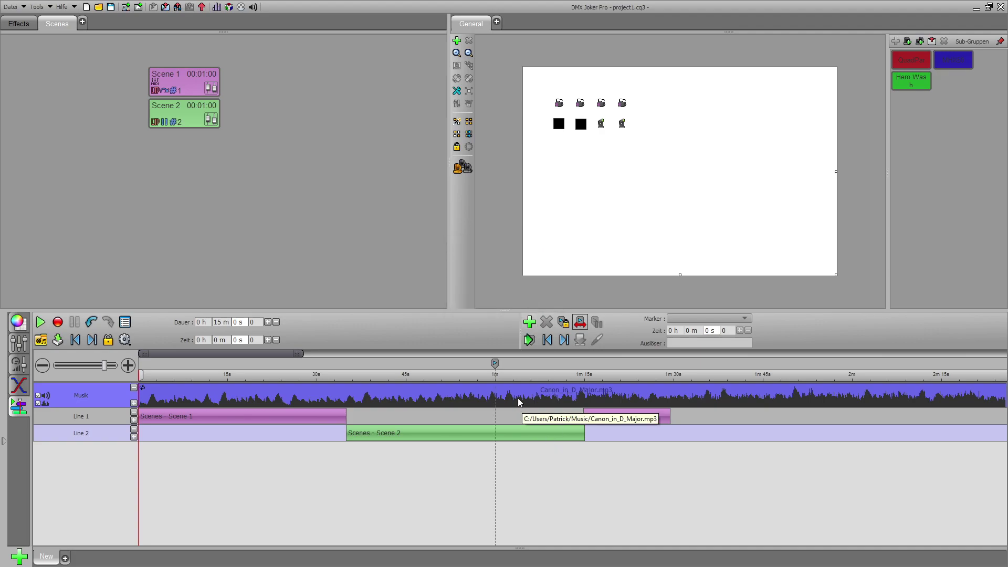
{"action": "left_click", "coordinate": [495, 362]}
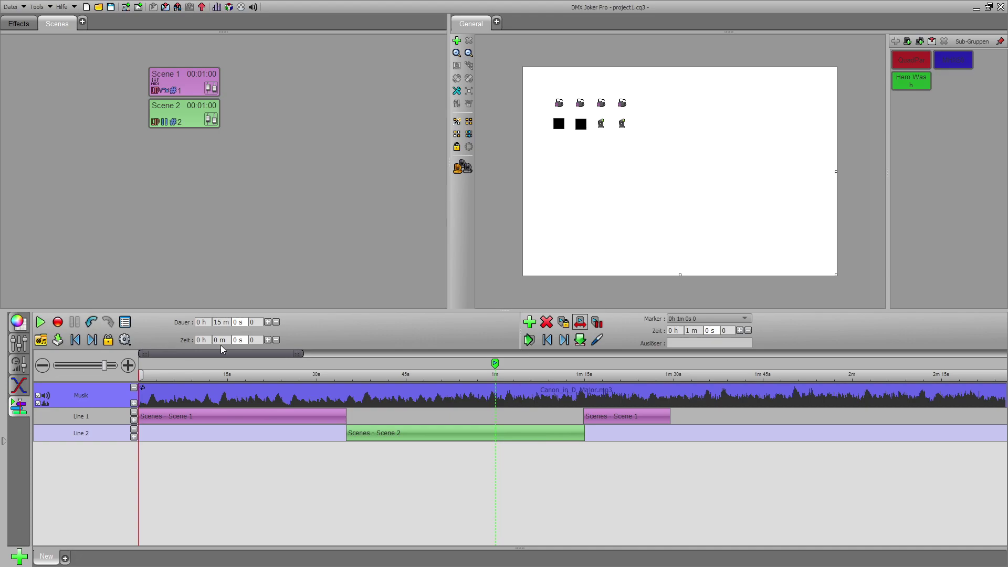
{"action": "left_click", "coordinate": [493, 361]}
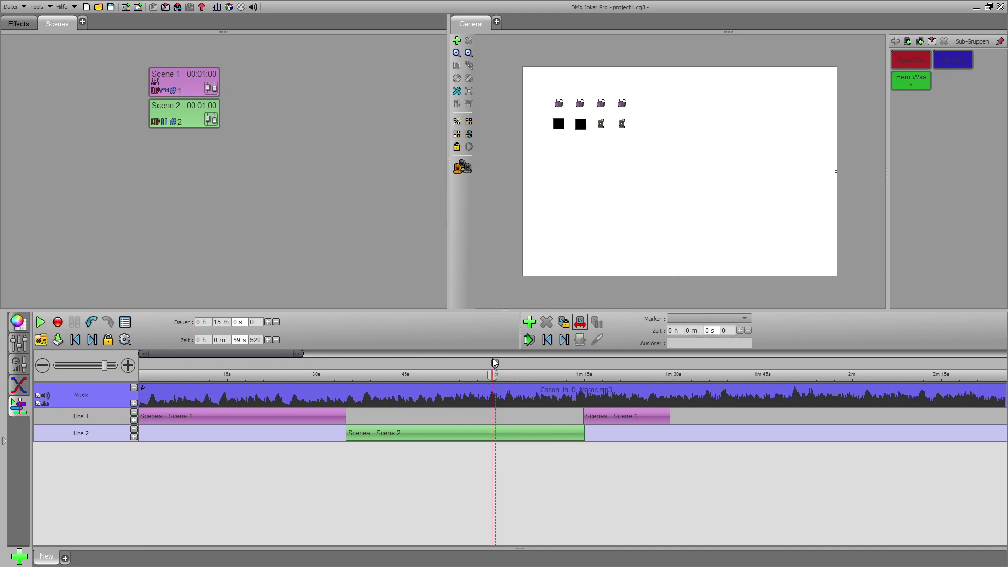
{"action": "mouse_move", "coordinate": [494, 374]}
{"action": "left_mouse_down"}
{"action": "mouse_move", "coordinate": [144, 374]}
{"action": "mouse_move", "coordinate": [373, 393]}
{"action": "mouse_move", "coordinate": [365, 383]}
{"action": "mouse_move", "coordinate": [220, 385]}
{"action": "mouse_move", "coordinate": [282, 384]}
{"action": "left_mouse_up"}
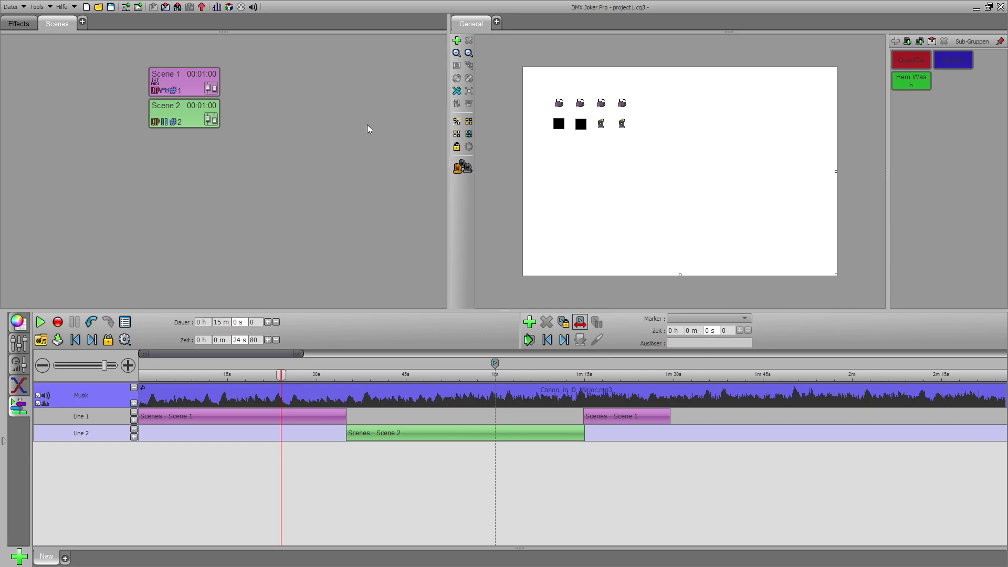
Step: Select the four QuadPar fixtures and set their live colour to red 255, green 228, blue 217
{"action": "left_click", "coordinate": [19, 364]}
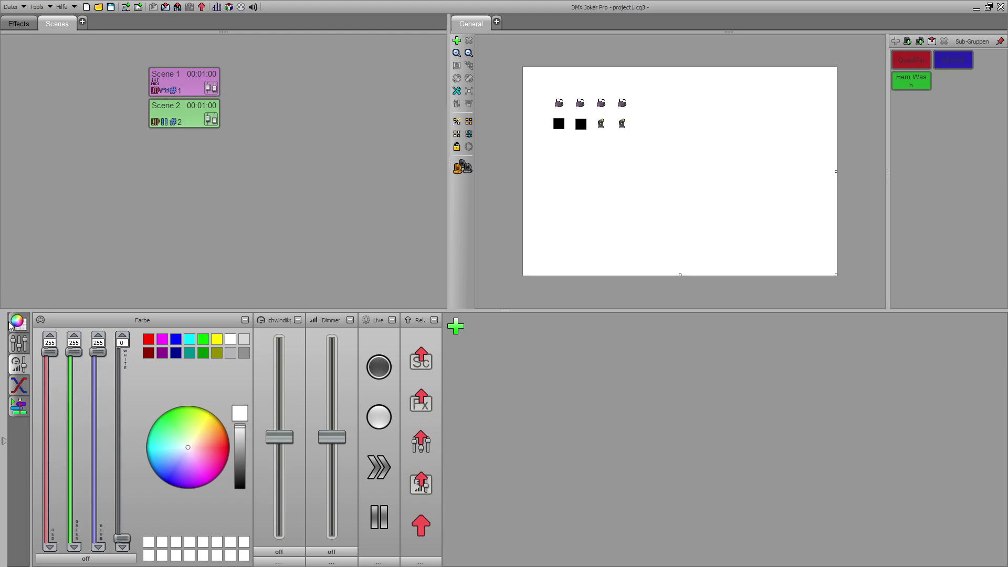
{"action": "left_click_drag", "start_coordinate": [536, 90], "coordinate": [624, 113]}
{"action": "mouse_move", "coordinate": [205, 415]}
{"action": "left_mouse_down"}
{"action": "mouse_move", "coordinate": [178, 452]}
{"action": "mouse_move", "coordinate": [193, 445]}
{"action": "left_mouse_up"}
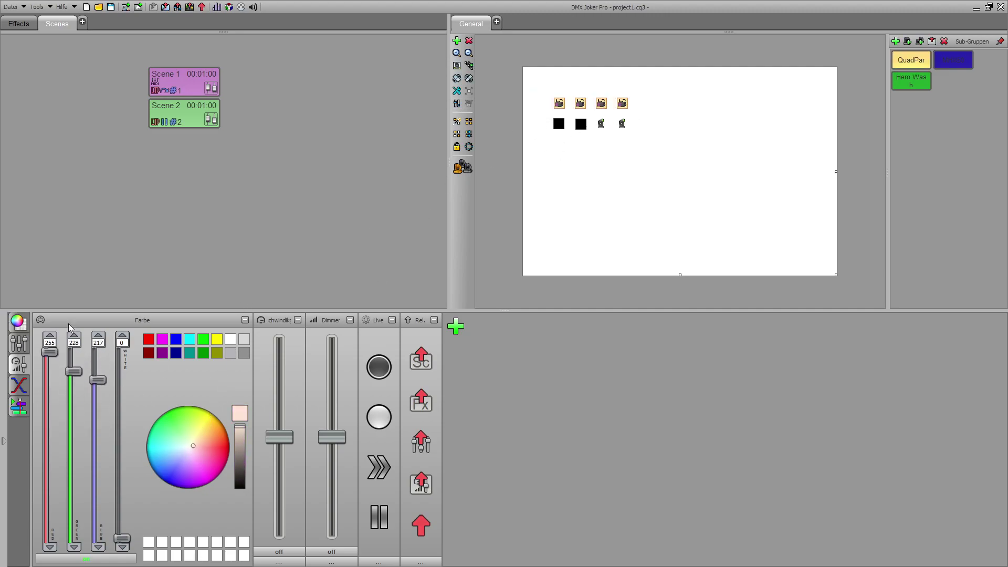
Step: Examine the Presets, DMX channel fader and Fade views, ending on the fixture presets
{"action": "left_click", "coordinate": [20, 343]}
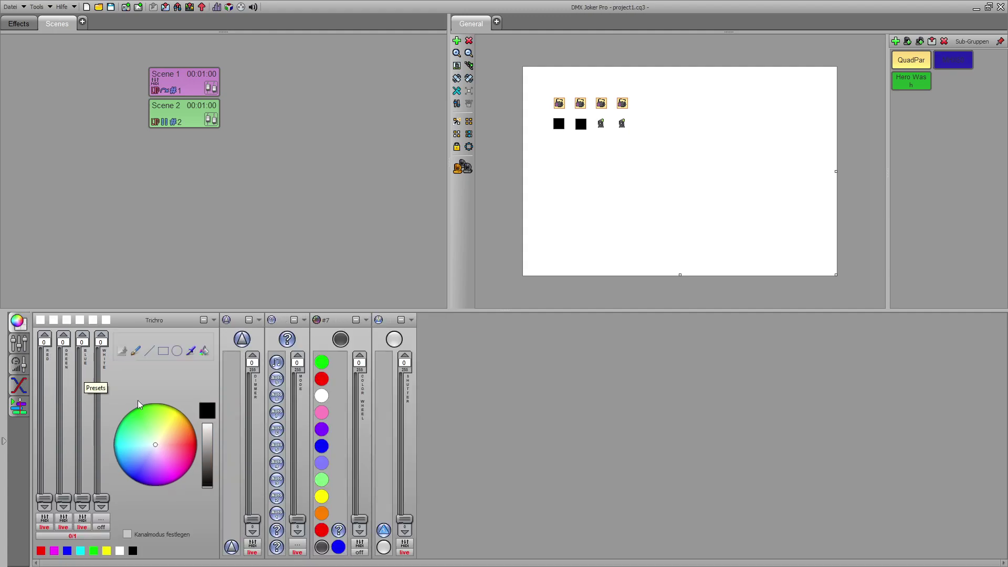
{"action": "left_click", "coordinate": [19, 349]}
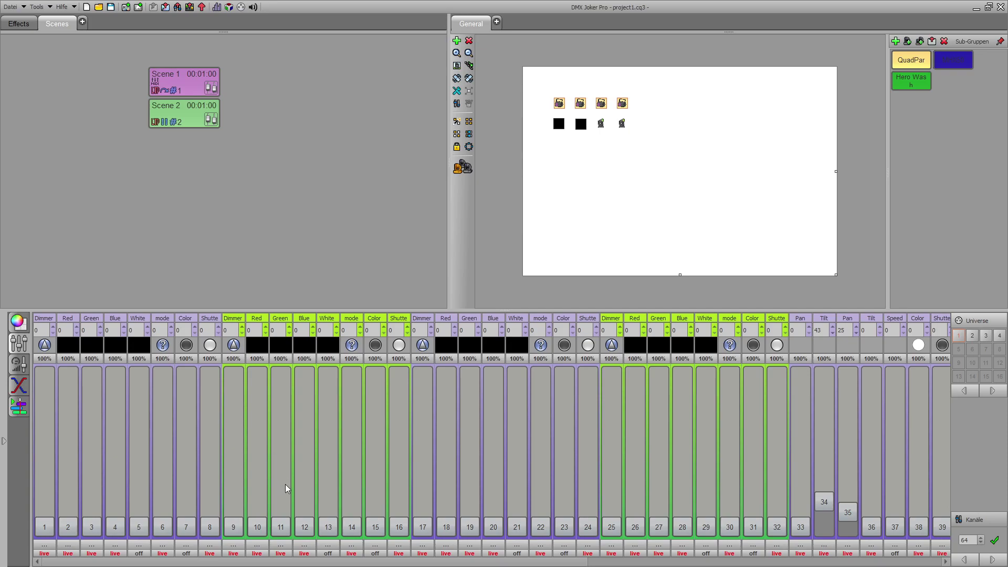
{"action": "left_click", "coordinate": [17, 322]}
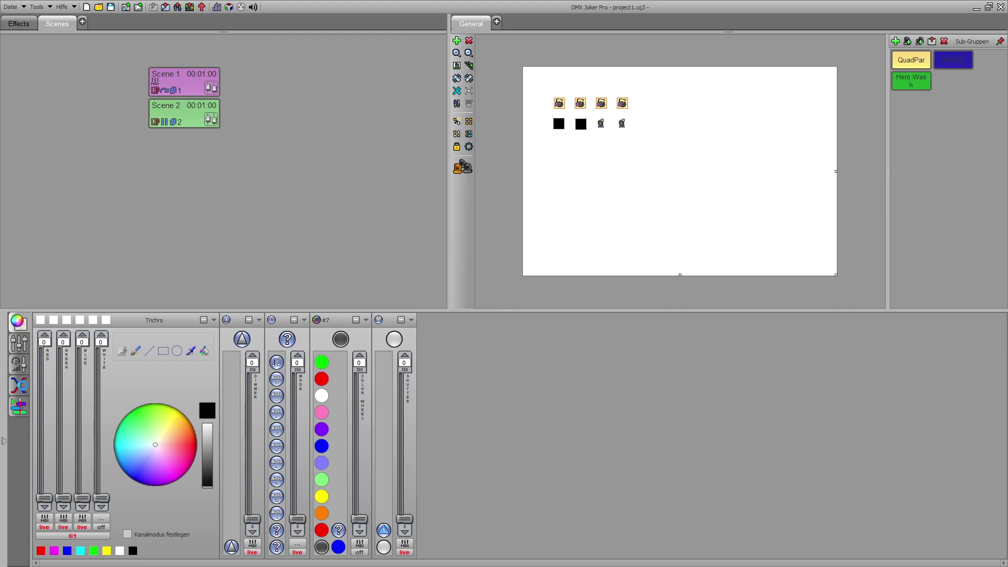
{"action": "left_click", "coordinate": [19, 385]}
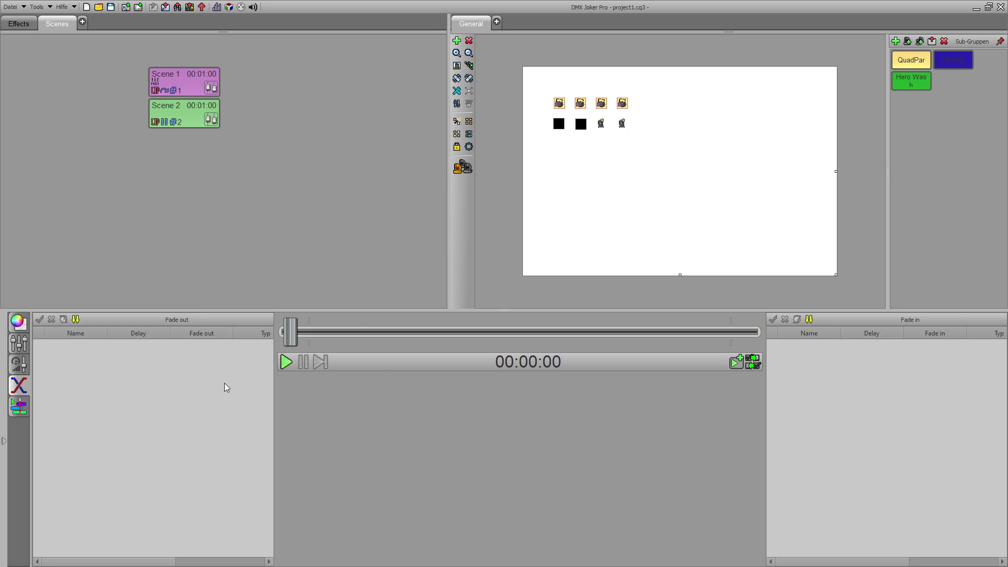
{"action": "left_click", "coordinate": [19, 325]}
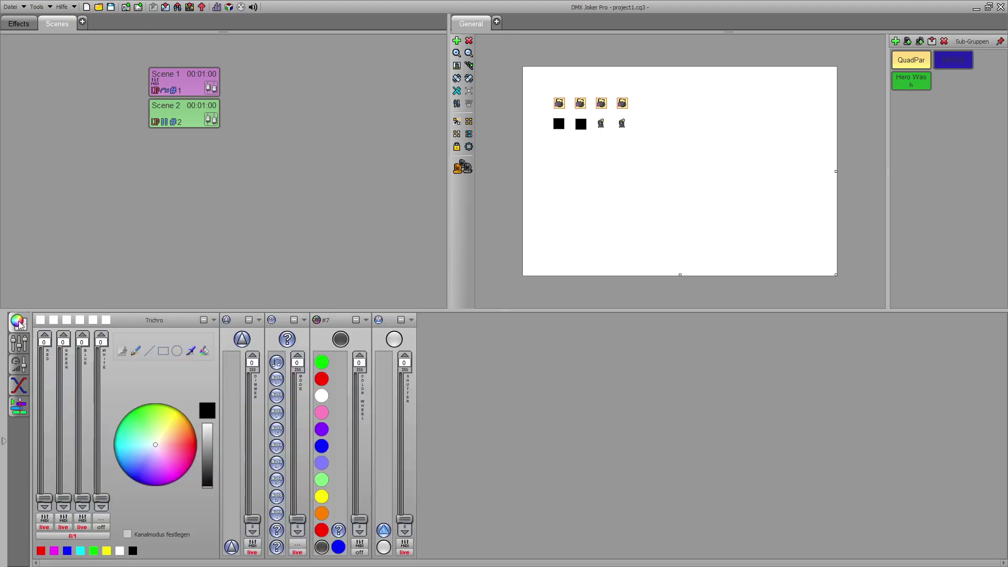
{"action": "left_click", "coordinate": [21, 385]}
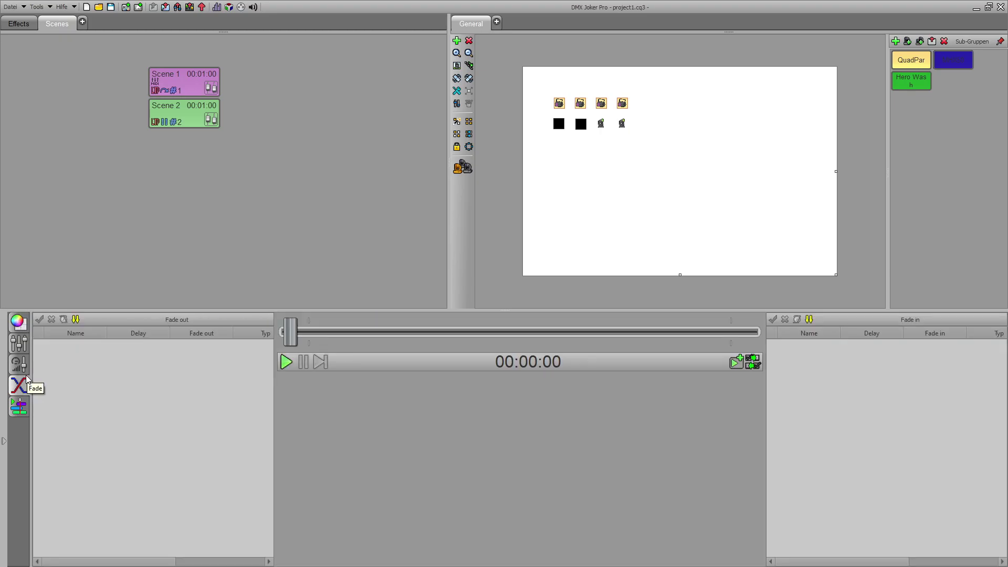
{"action": "left_click", "coordinate": [19, 323]}
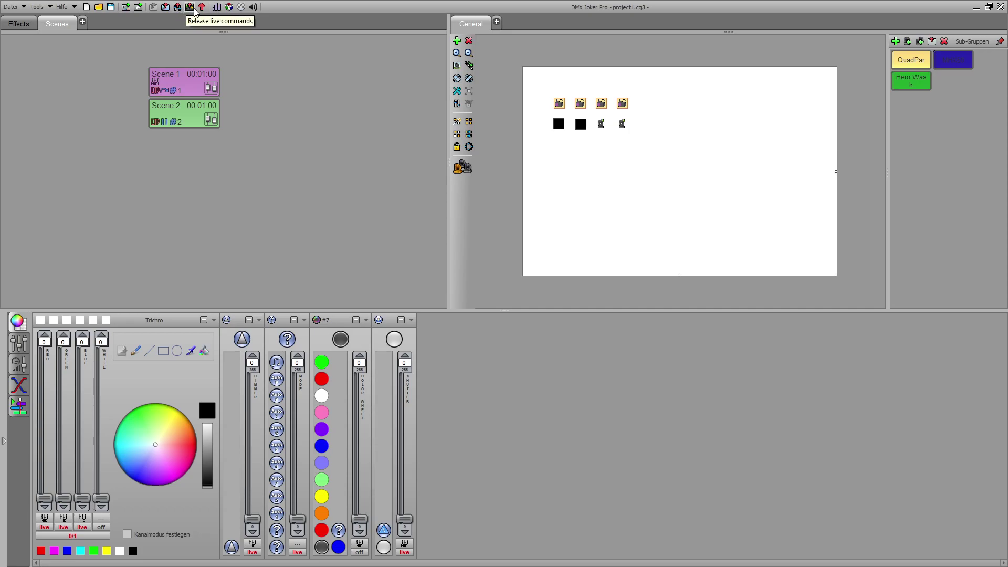
Step: Open the dialog for adding a new scene and dismiss it without adding one
{"action": "left_click", "coordinate": [127, 7]}
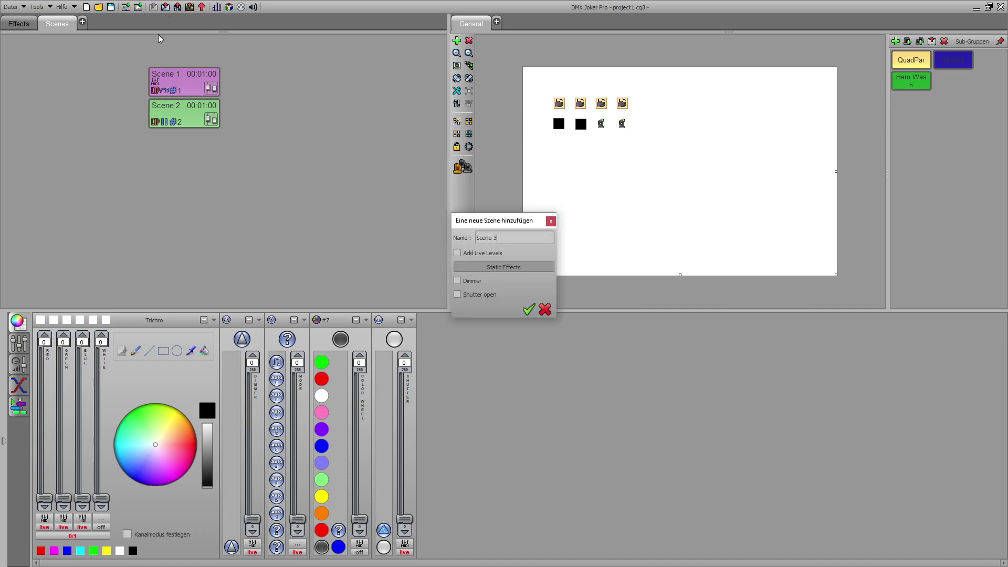
{"action": "left_click", "coordinate": [551, 221]}
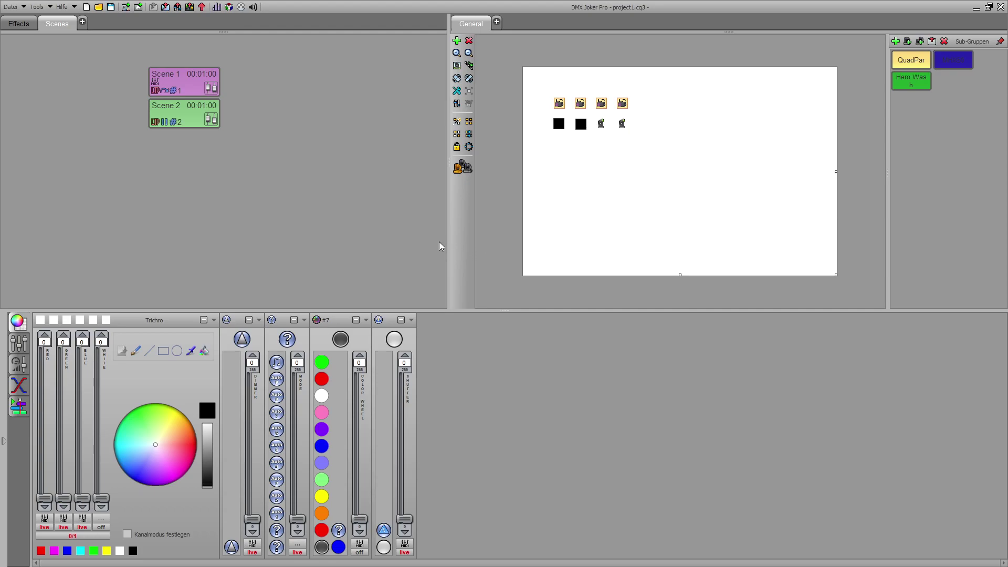
Step: Create an extra page beside the Effects and Scenes pages, look through all three, and delete the new page
{"action": "left_click", "coordinate": [82, 23]}
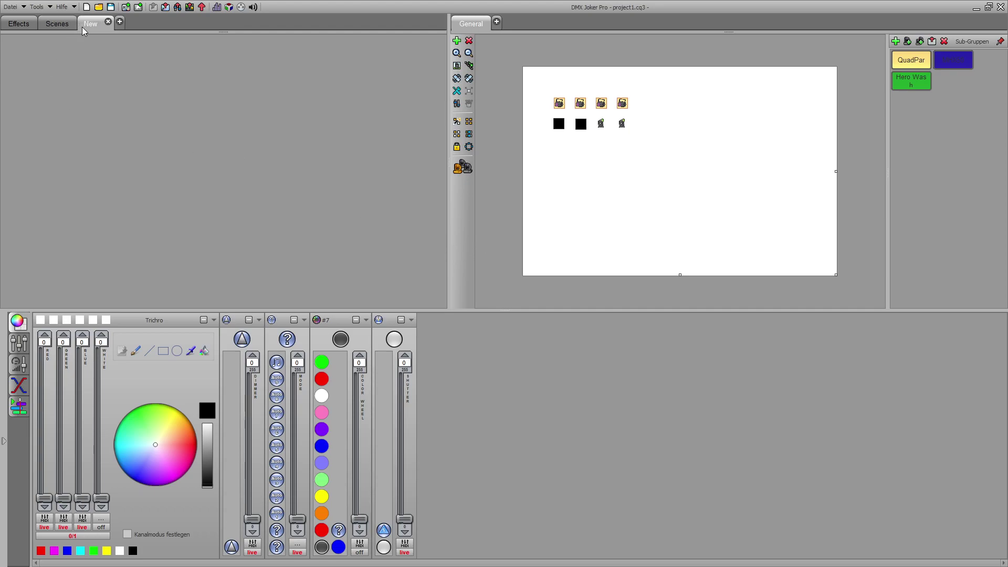
{"action": "left_click", "coordinate": [21, 23]}
{"action": "left_click", "coordinate": [54, 25]}
{"action": "left_click", "coordinate": [90, 23]}
{"action": "left_click", "coordinate": [107, 22]}
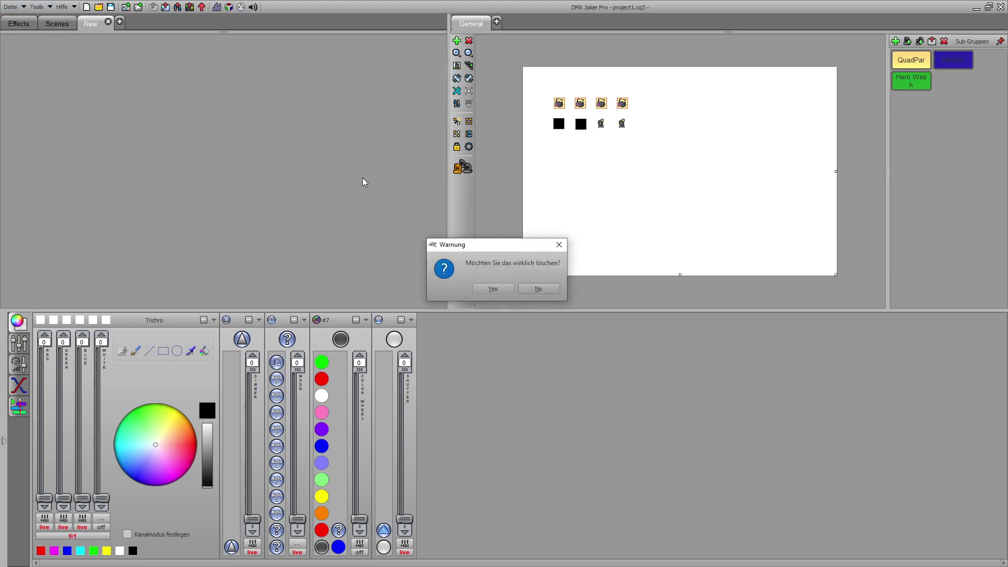
{"action": "left_click", "coordinate": [507, 292]}
Step: Create a new fixture group page beside General, delete it again, and clear the fixture selection
{"action": "left_click", "coordinate": [497, 22]}
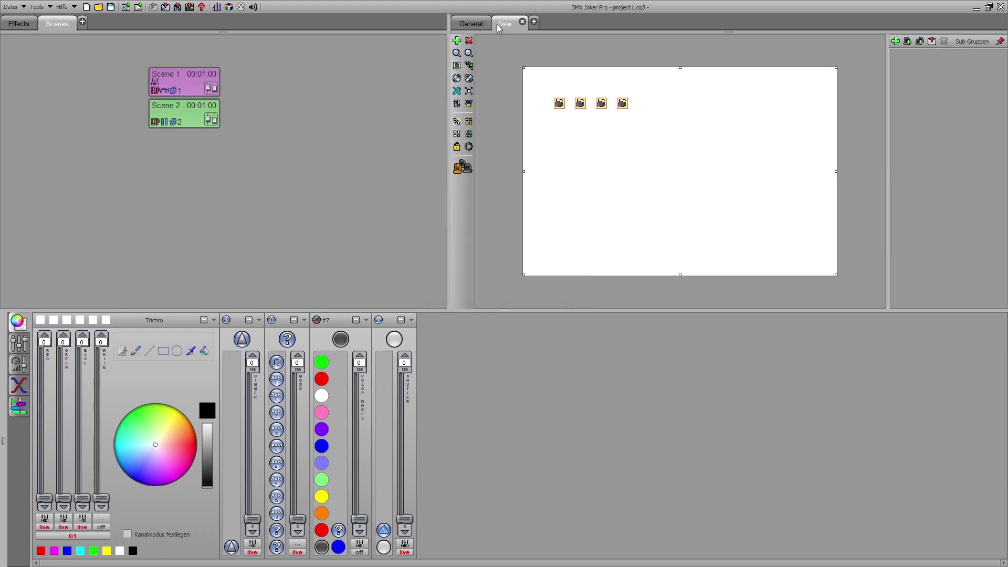
{"action": "left_click", "coordinate": [523, 23]}
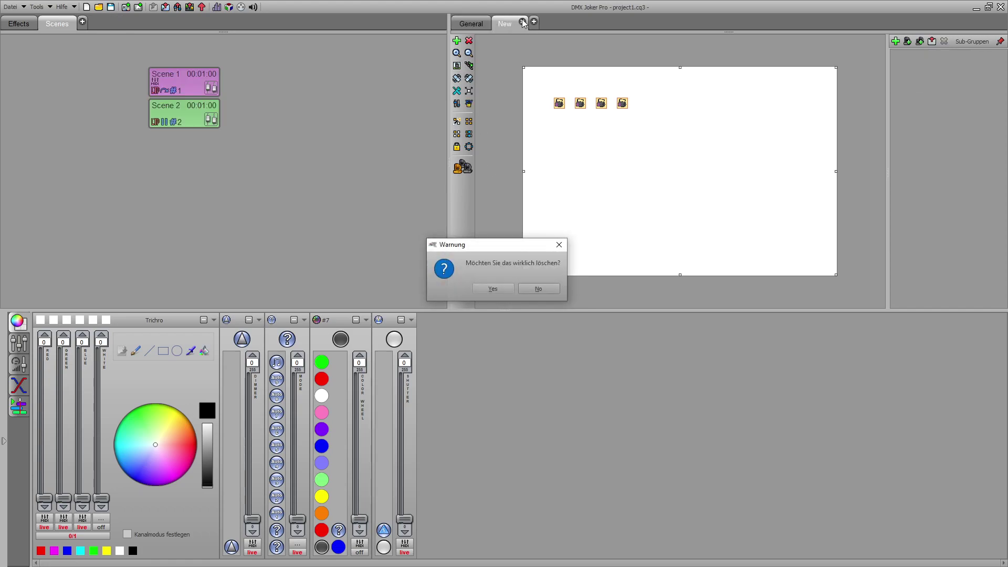
{"action": "left_click", "coordinate": [496, 290]}
{"action": "left_click", "coordinate": [582, 220]}
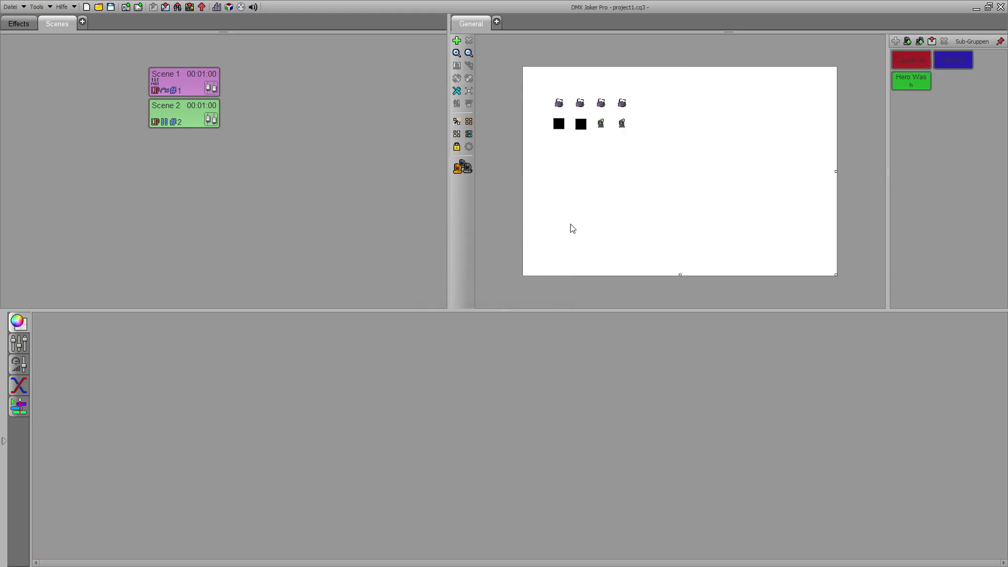